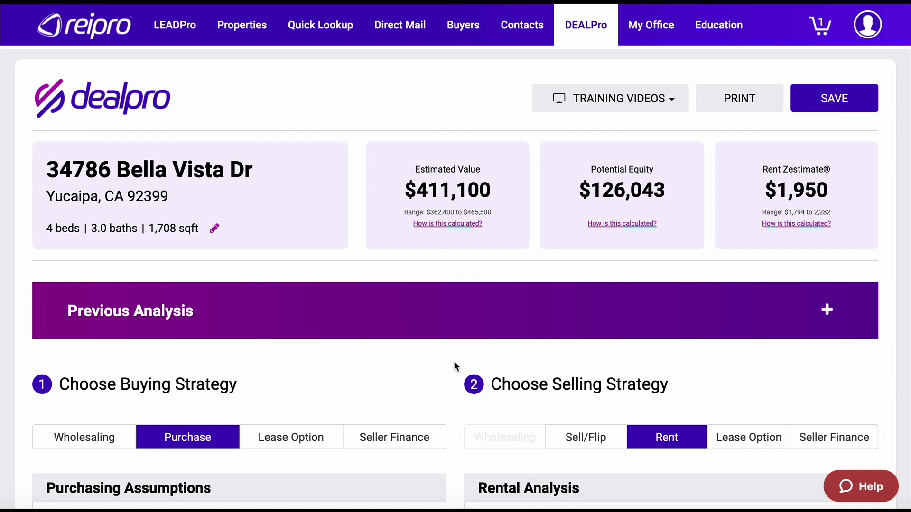
- Scroll down the analysis and review the monthly holding costs breakdown, then collapse it
scroll(454, 362, down, 5)
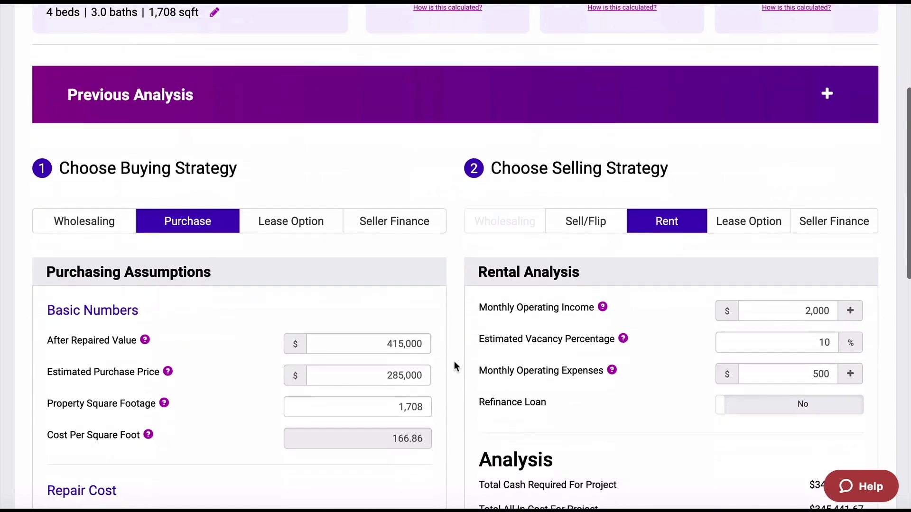
scroll(454, 362, down, 4)
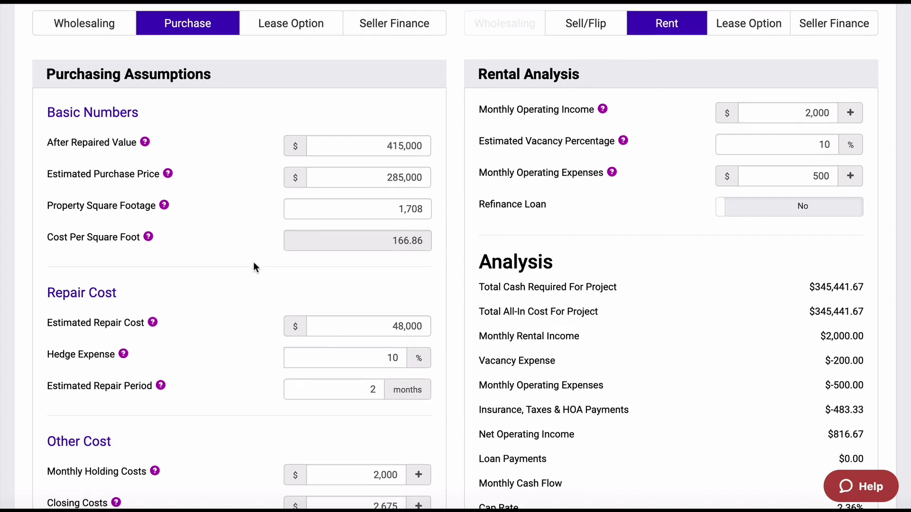
scroll(254, 265, down, 2)
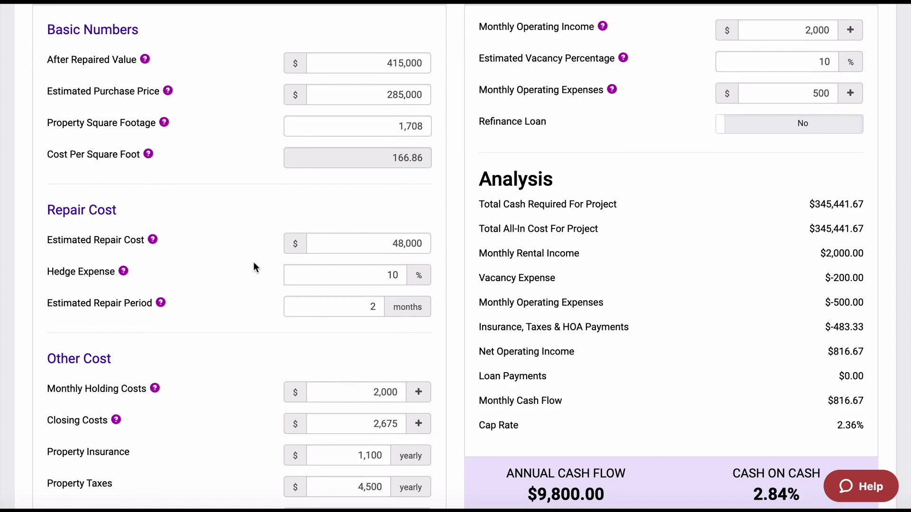
scroll(254, 265, down, 3)
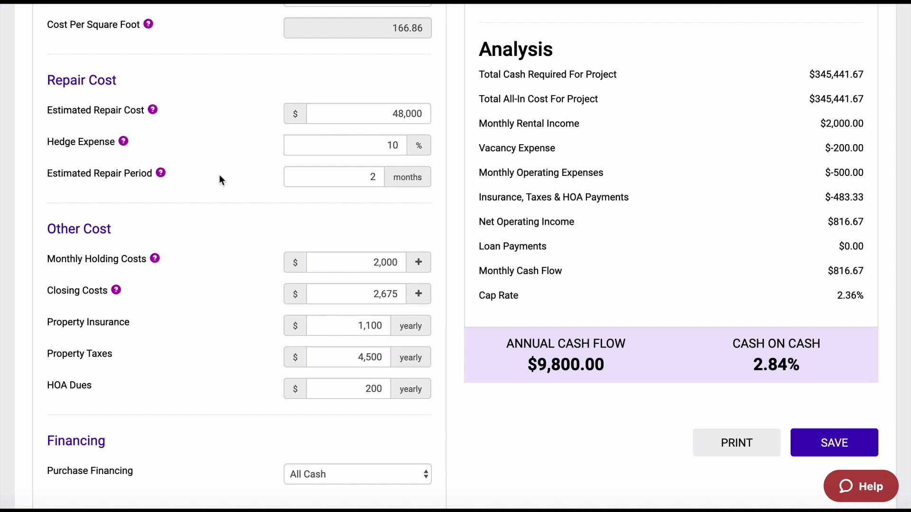
scroll(219, 180, down, 1)
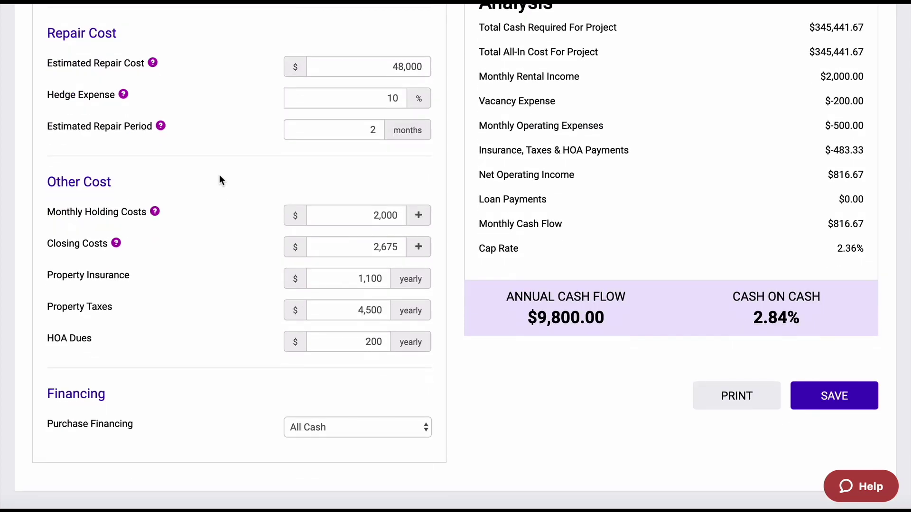
scroll(220, 176, down, 2)
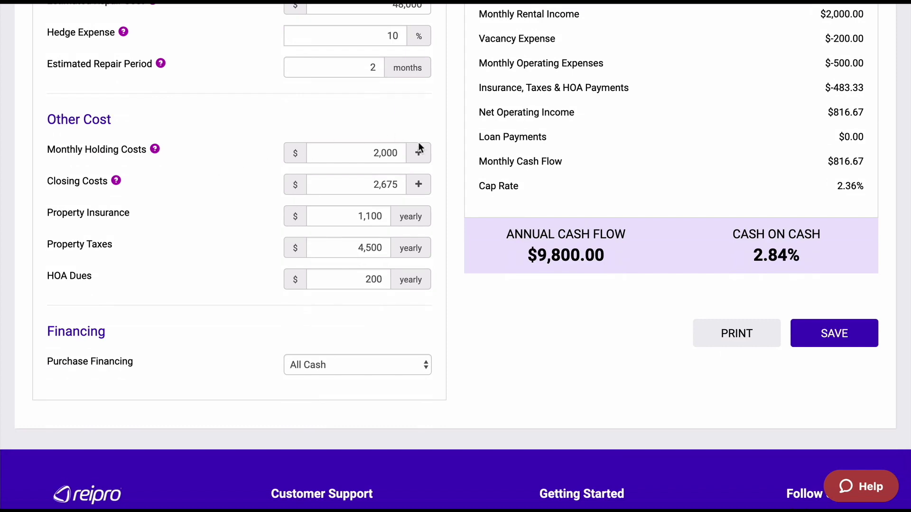
click(420, 157)
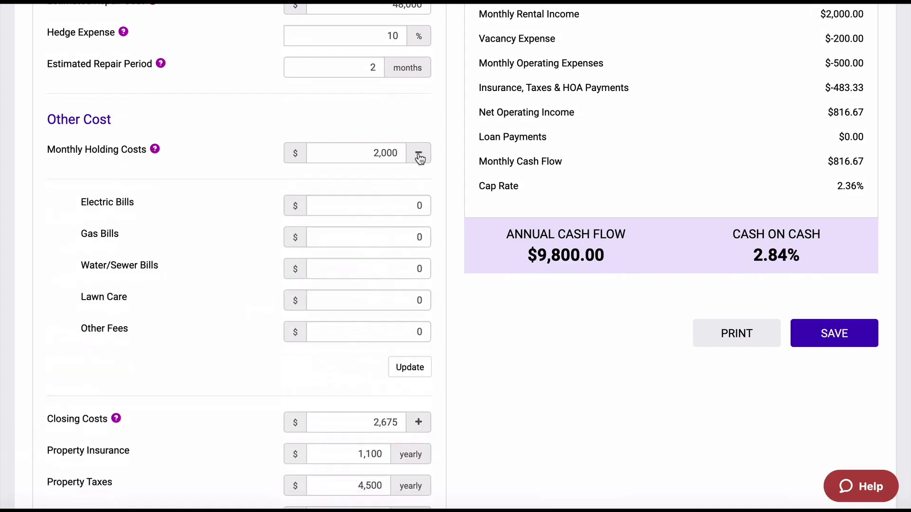
click(420, 157)
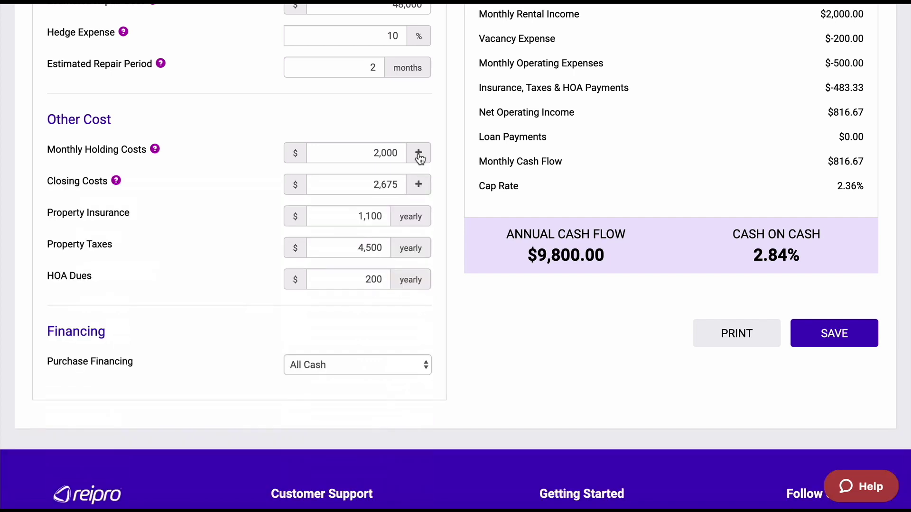
- Review the itemised closing costs breakdown, then collapse it
click(418, 186)
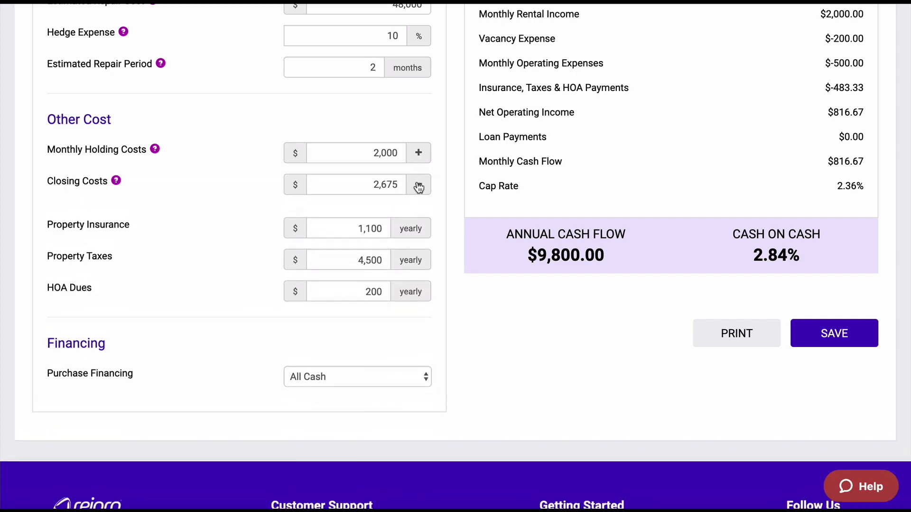
scroll(419, 187, down, 1)
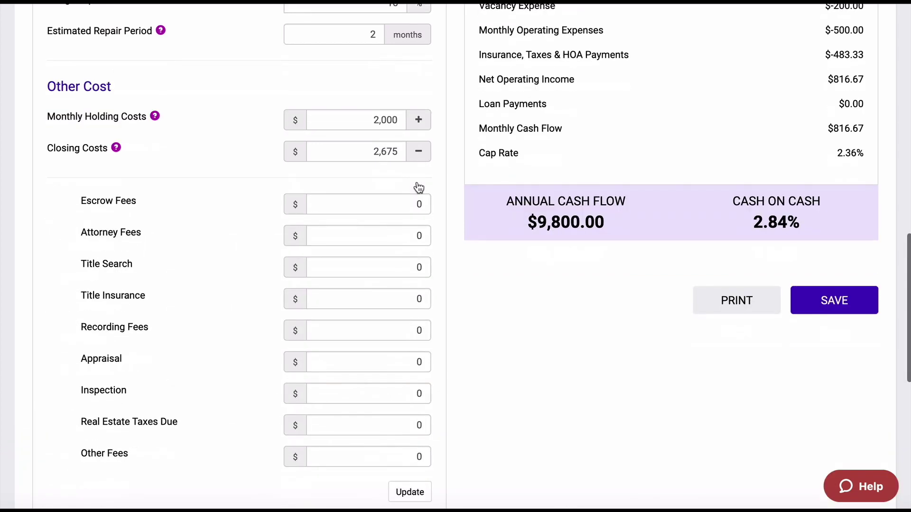
click(417, 149)
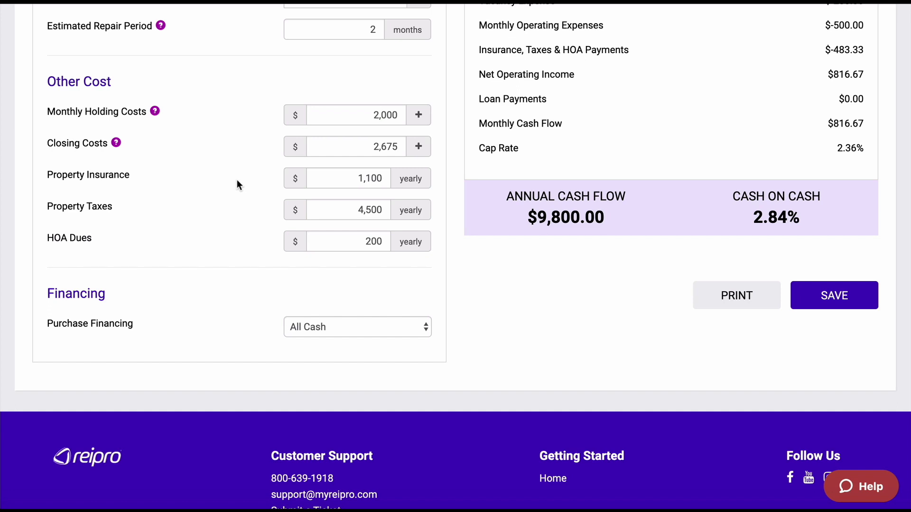
scroll(236, 180, down, 1)
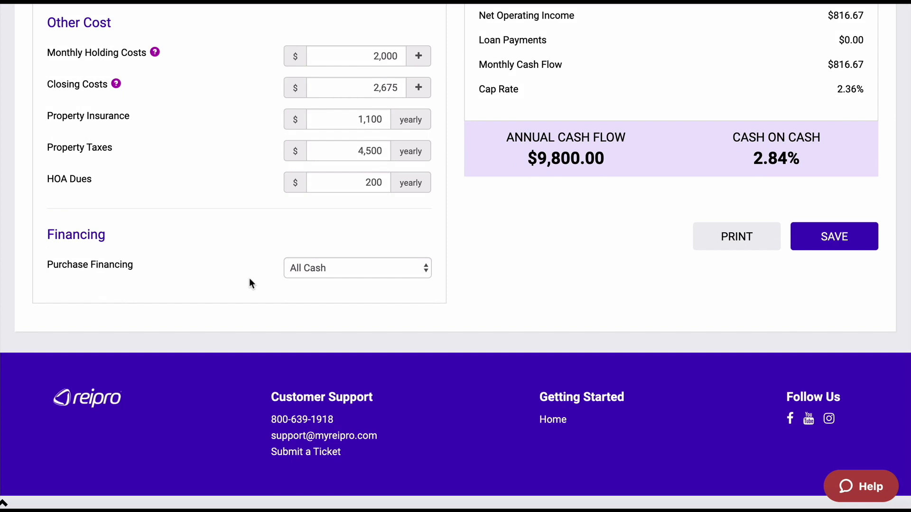
- Preview the purchase financing options, keeping financing set to All Cash
click(357, 266)
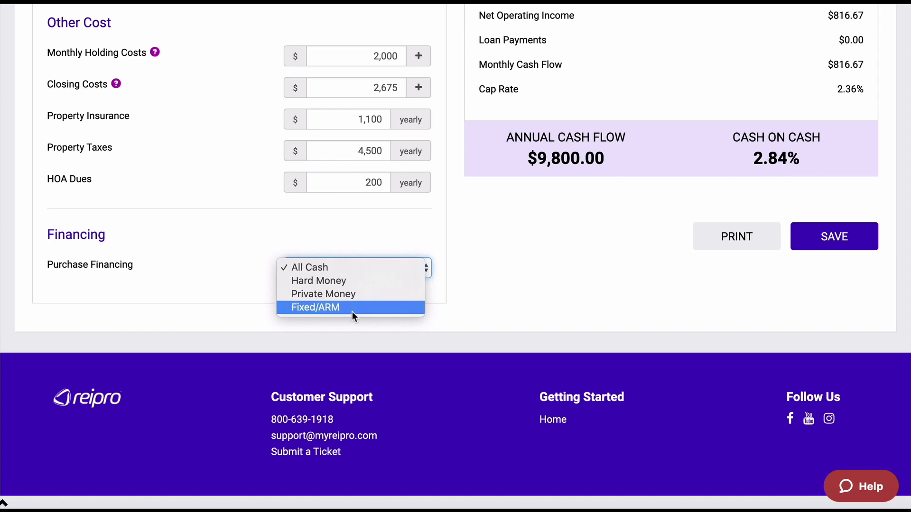
key(Escape)
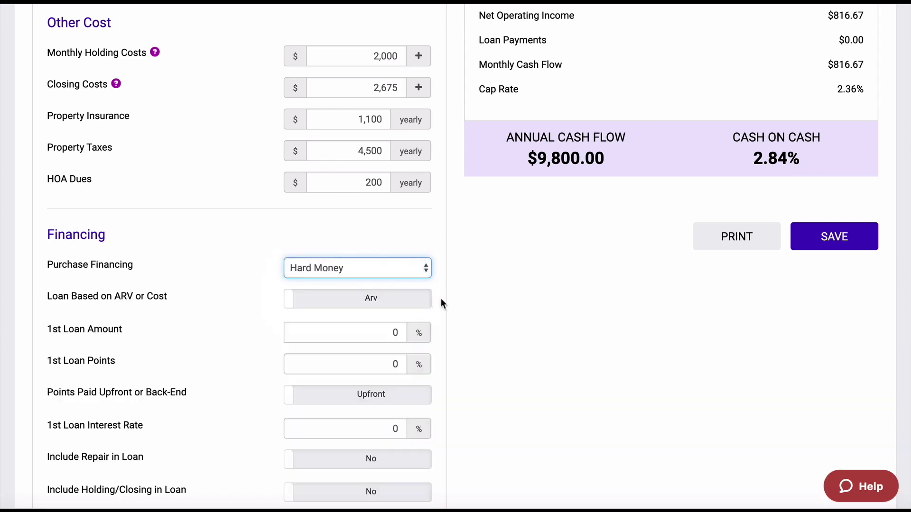
scroll(441, 299, down, 3)
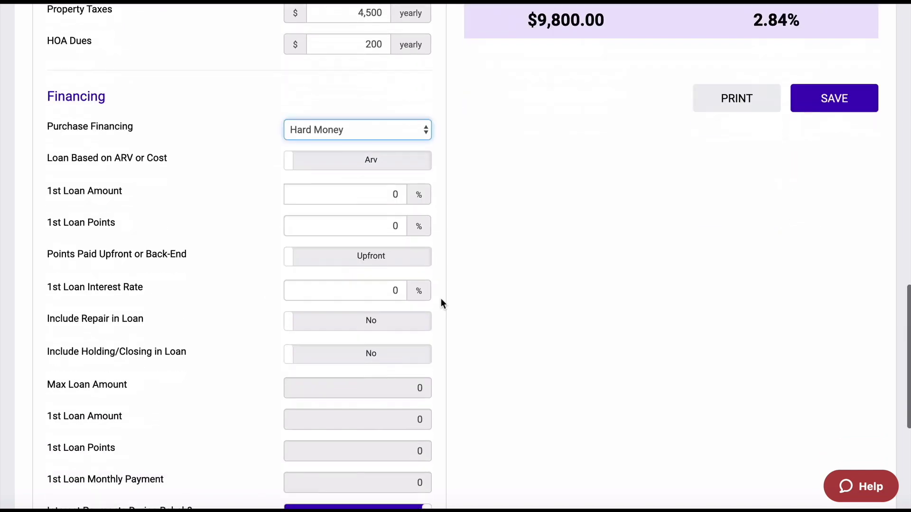
scroll(440, 298, up, 2)
click(415, 241)
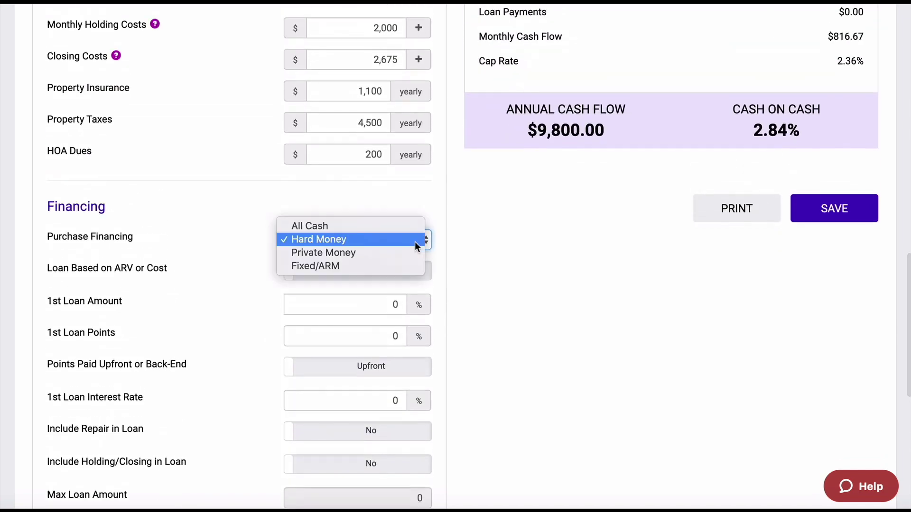
click(401, 226)
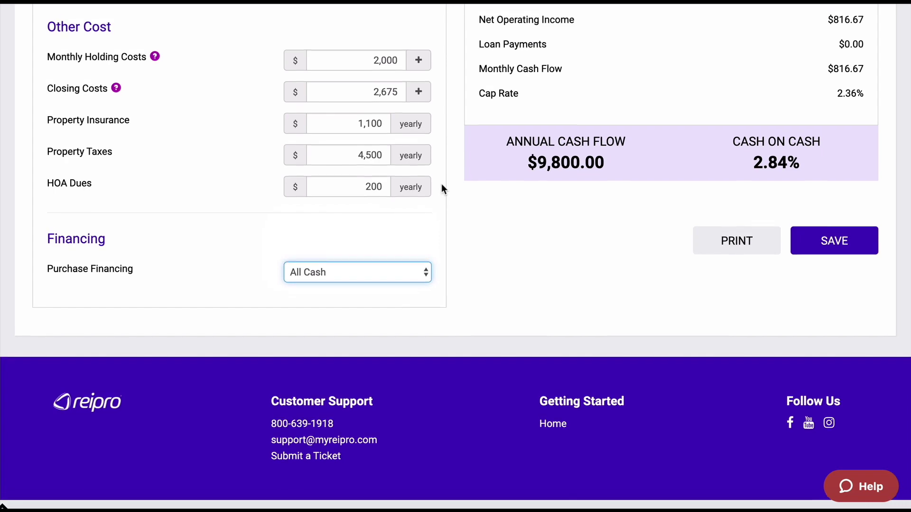
- Inspect the per-unit operating income breakdown and close it without changes
scroll(441, 184, up, 5)
scroll(442, 186, up, 5)
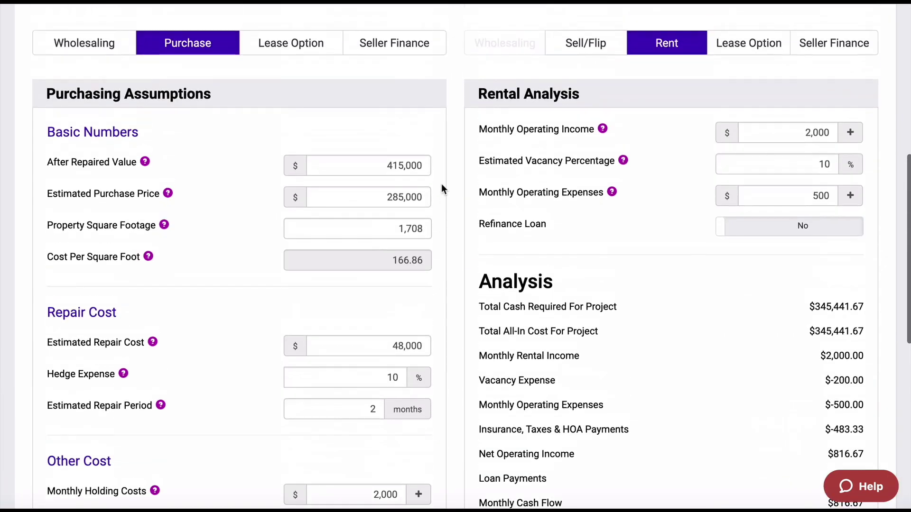
scroll(441, 189, up, 2)
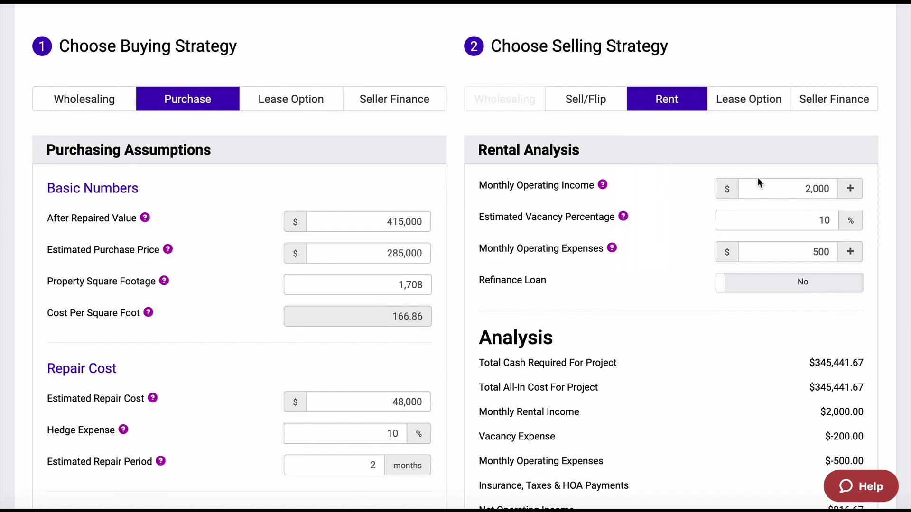
click(849, 192)
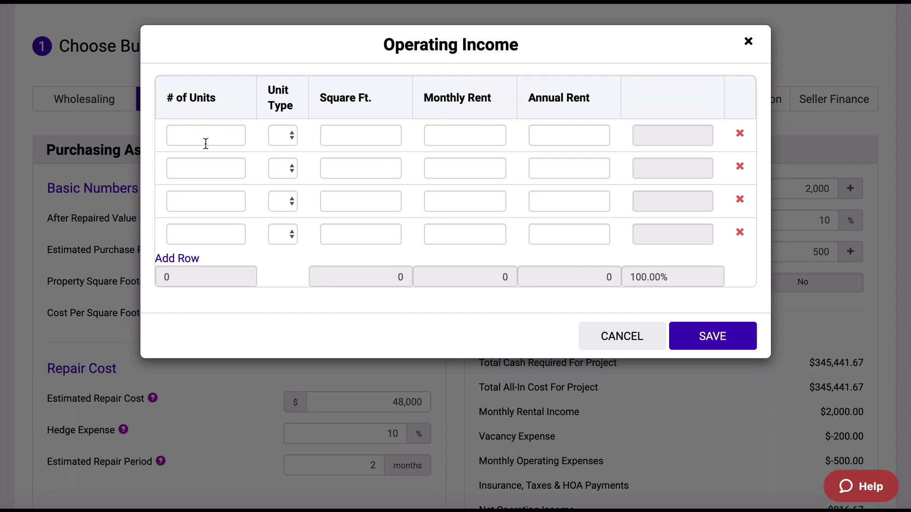
click(749, 42)
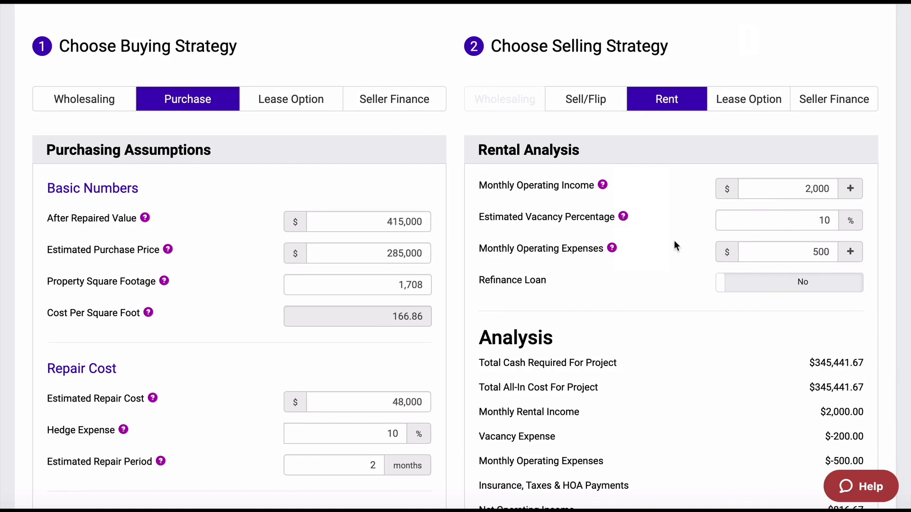
- Inspect the itemised operating expenses breakdown and close it without changes
scroll(870, 229, down, 1)
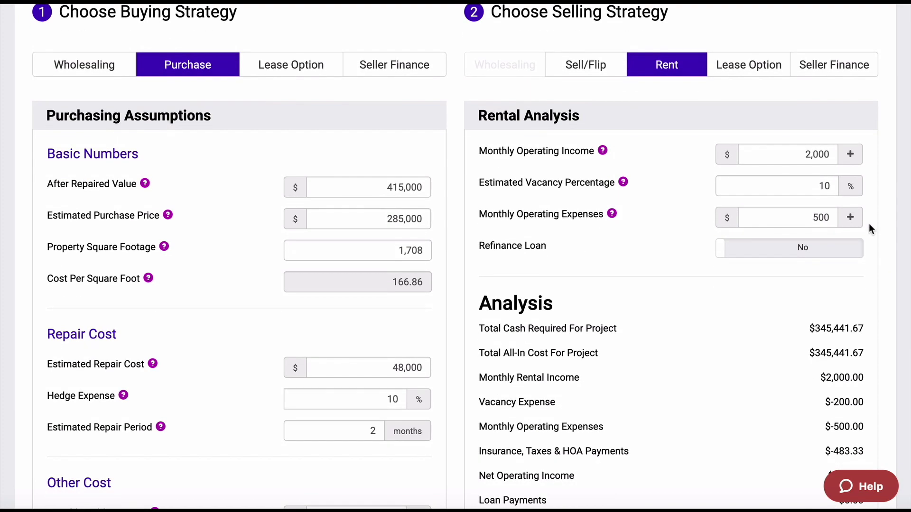
click(850, 219)
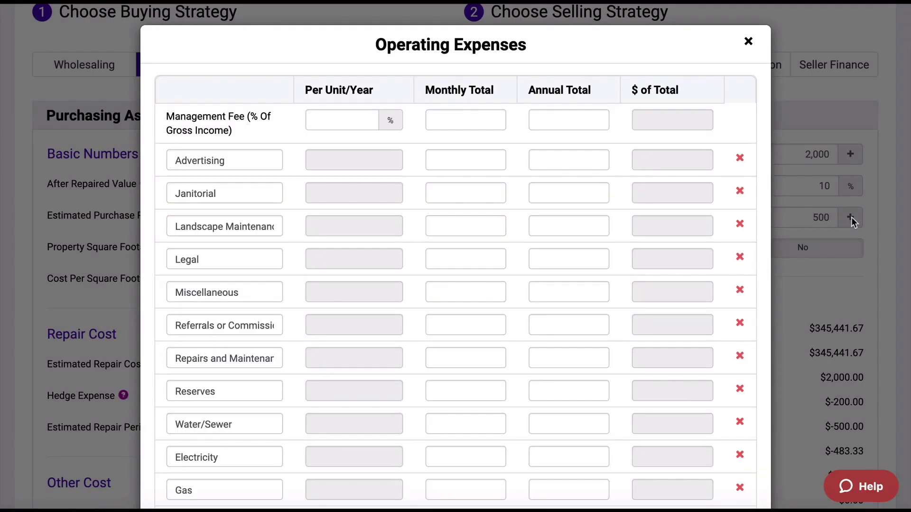
scroll(400, 334, down, 4)
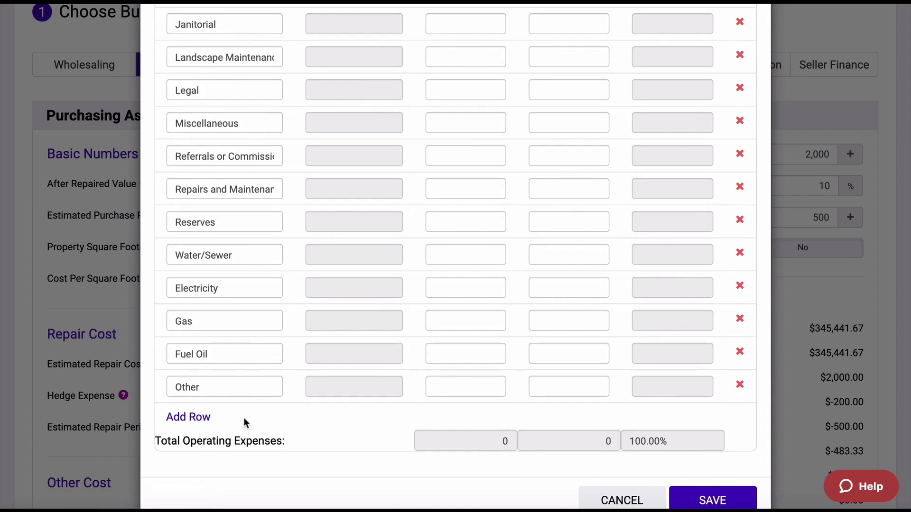
scroll(246, 421, up, 5)
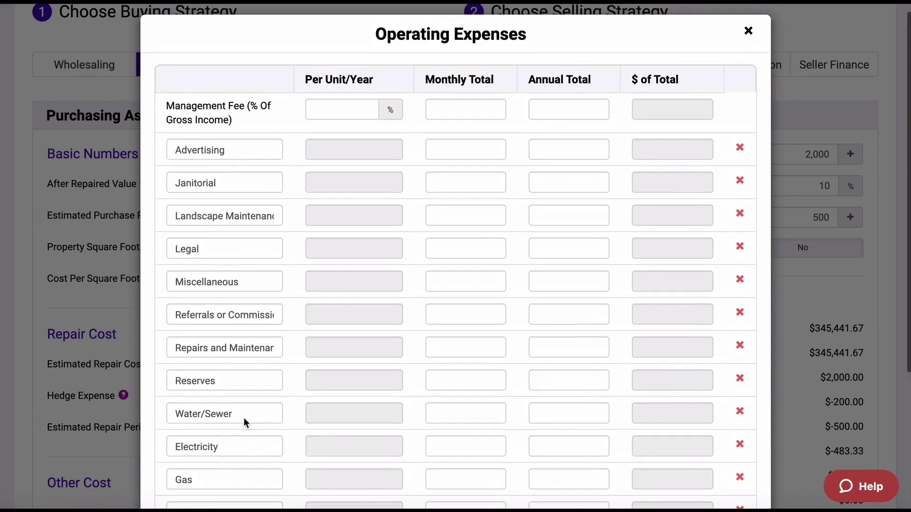
click(746, 40)
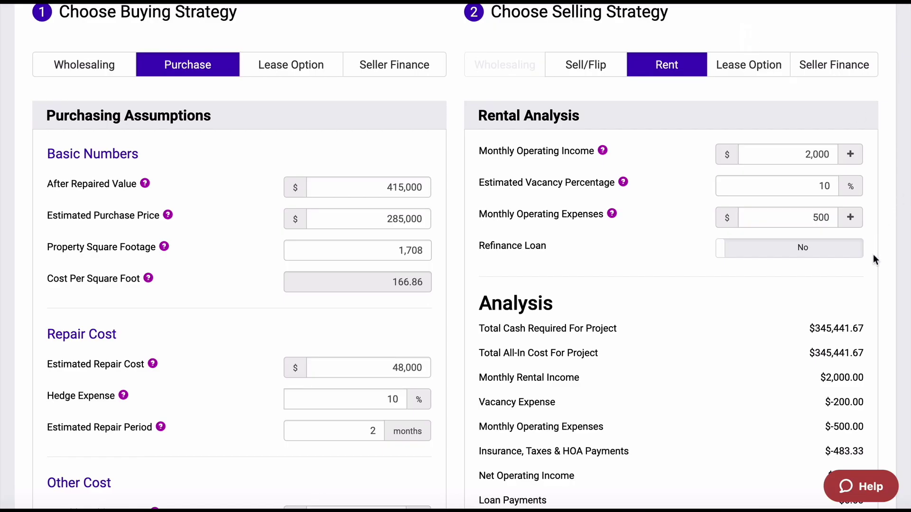
- Save the deal at $816.67 monthly cash flow and 2.36% cap rate
scroll(873, 254, down, 3)
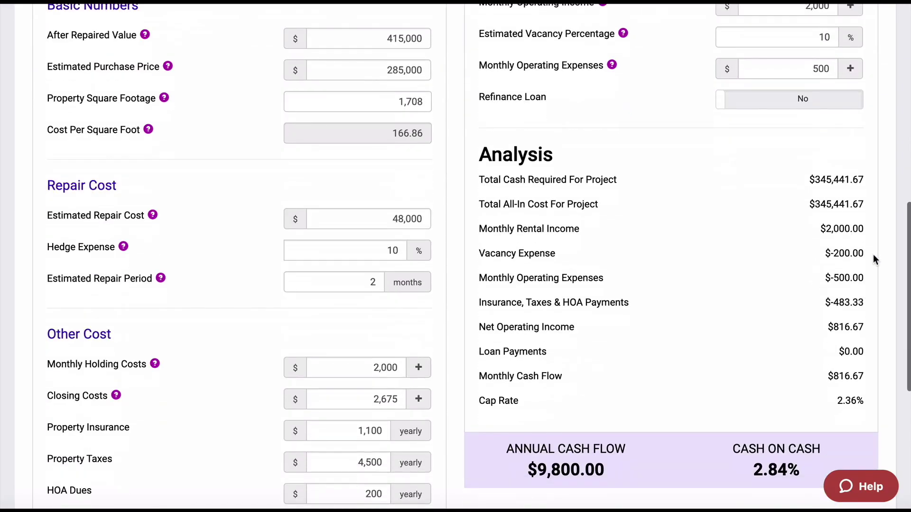
scroll(873, 255, down, 2)
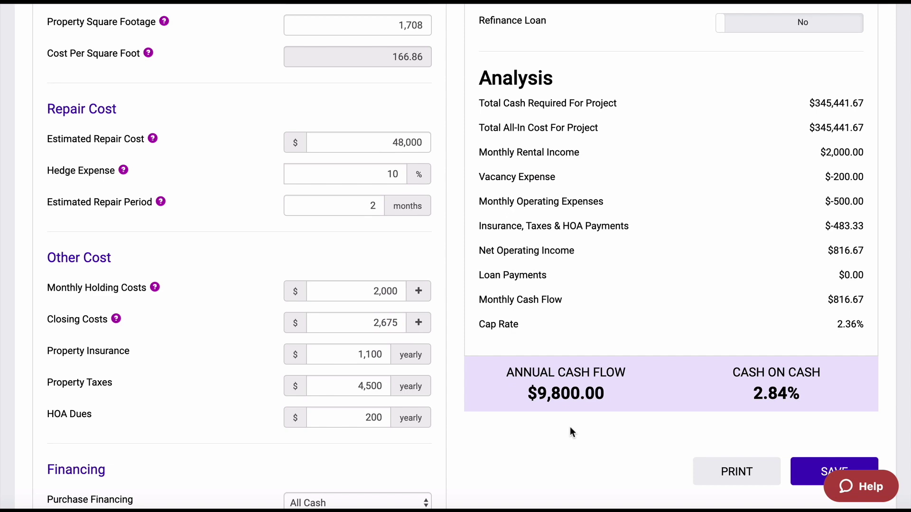
scroll(571, 430, down, 2)
click(816, 399)
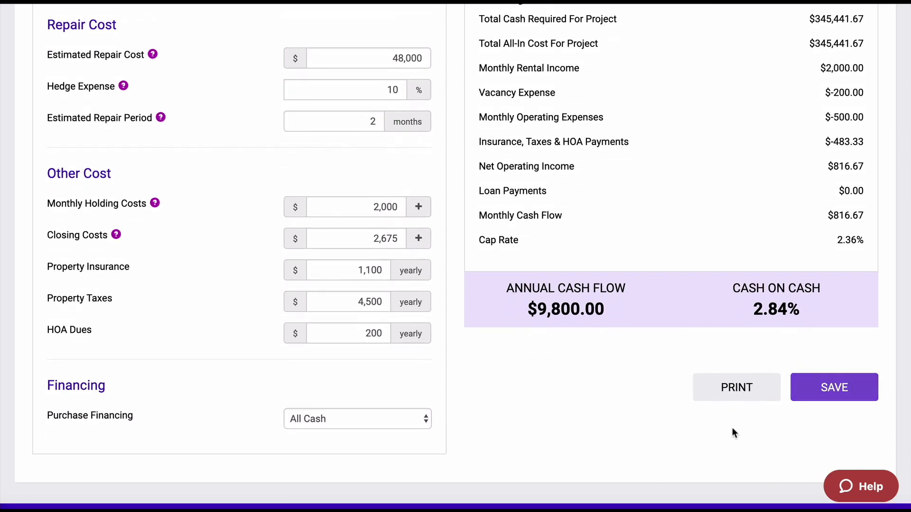